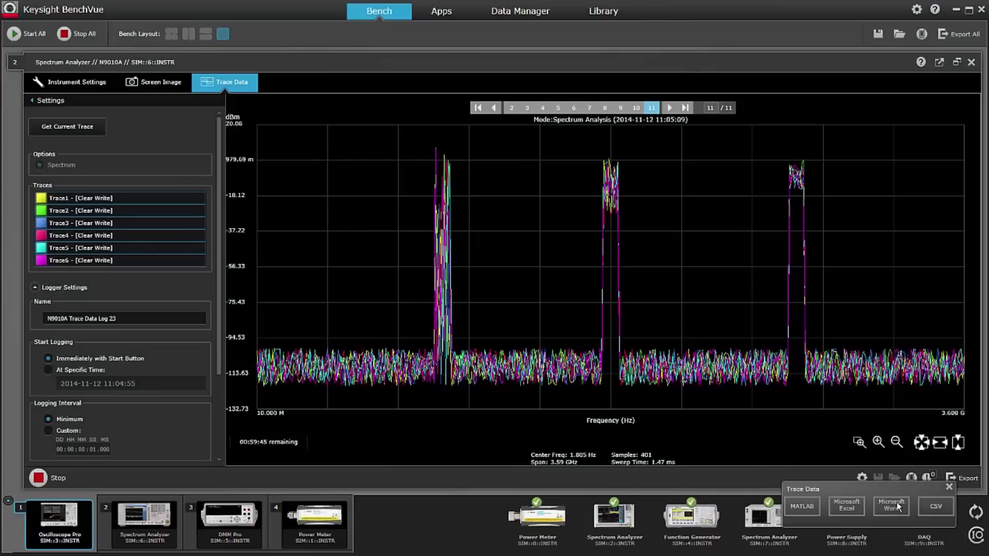
# - Export the spectrum analyzer trace data to a Microsoft Word report
pyautogui.click(896, 506)
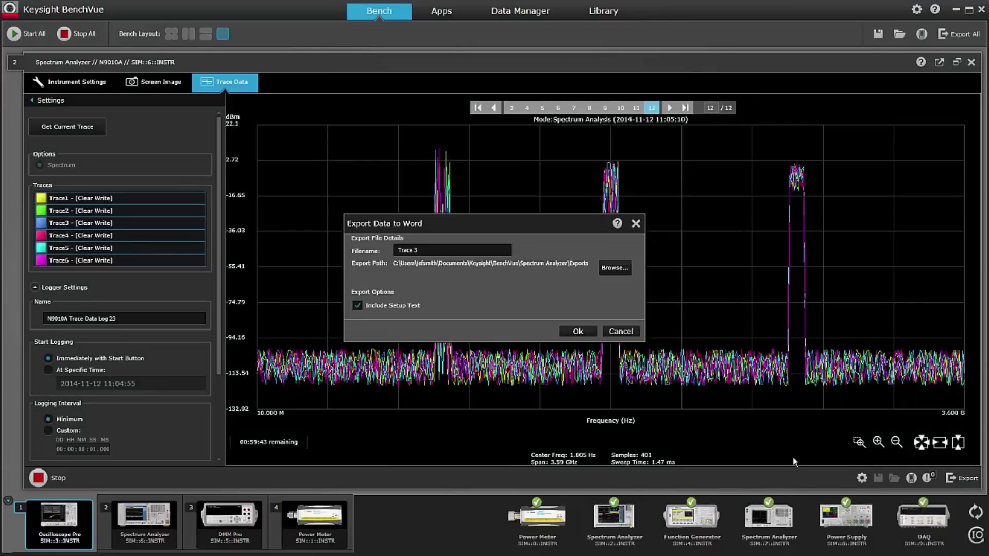
pyautogui.click(578, 332)
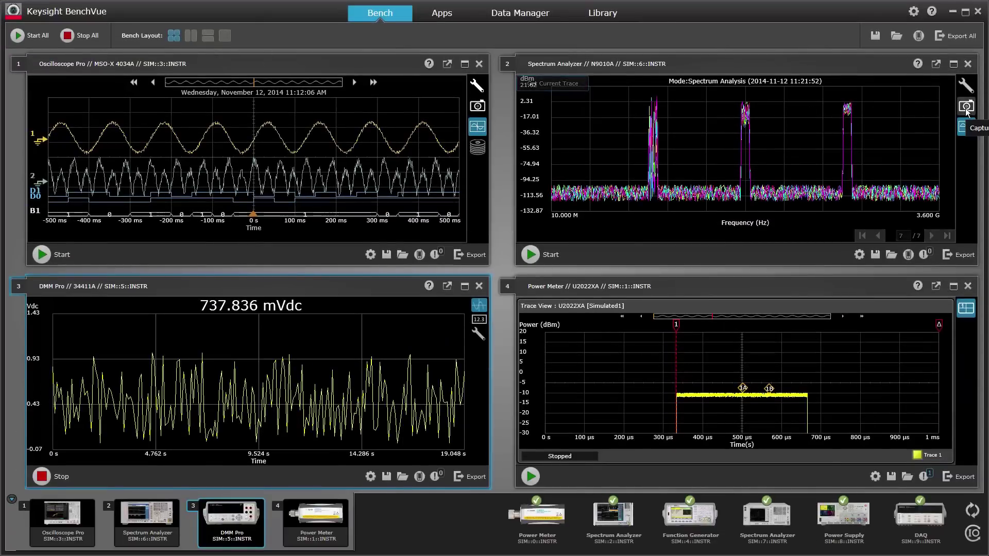
# - Capture the spectrum analyzer's current screen and select MSO-X 4034A Data Log 47
pyautogui.click(967, 107)
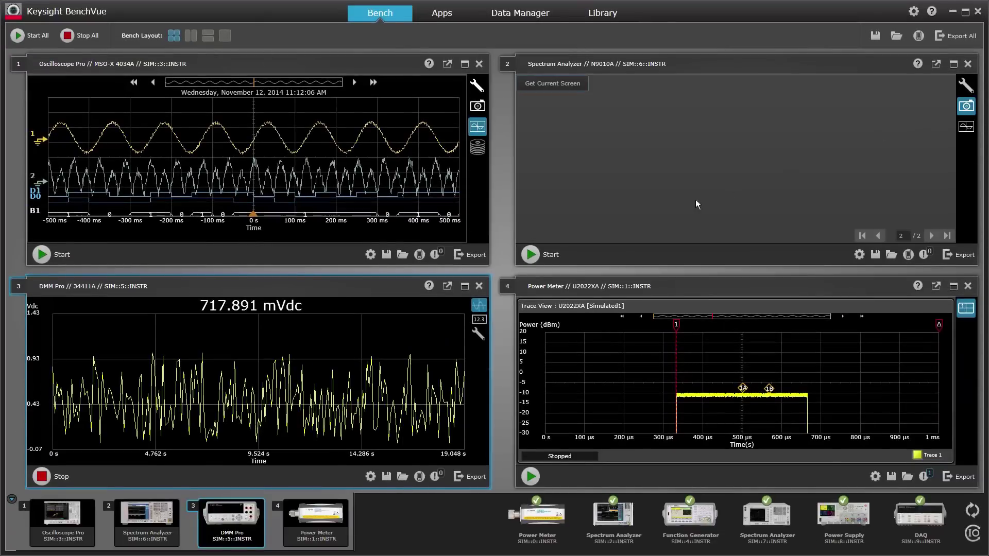
pyautogui.click(531, 91)
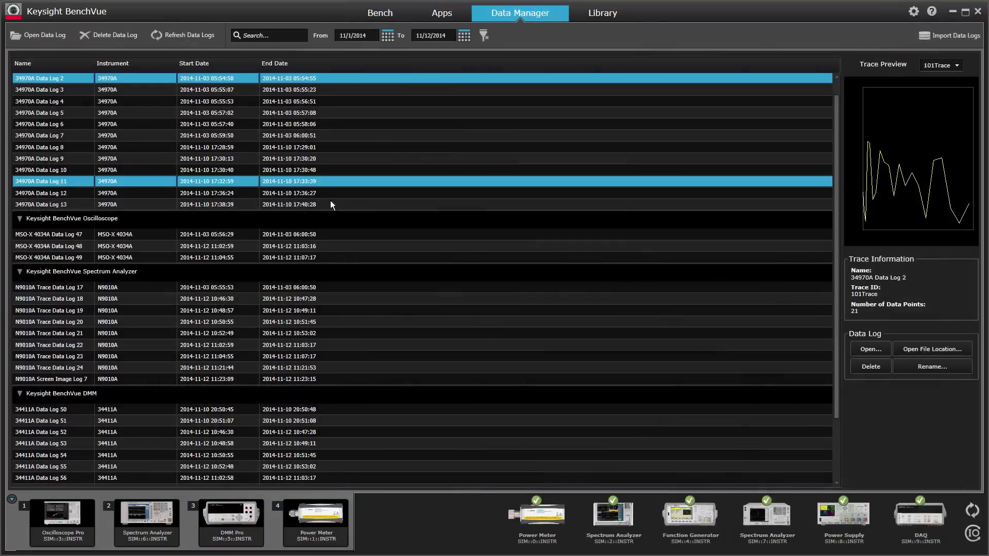
pyautogui.click(284, 235)
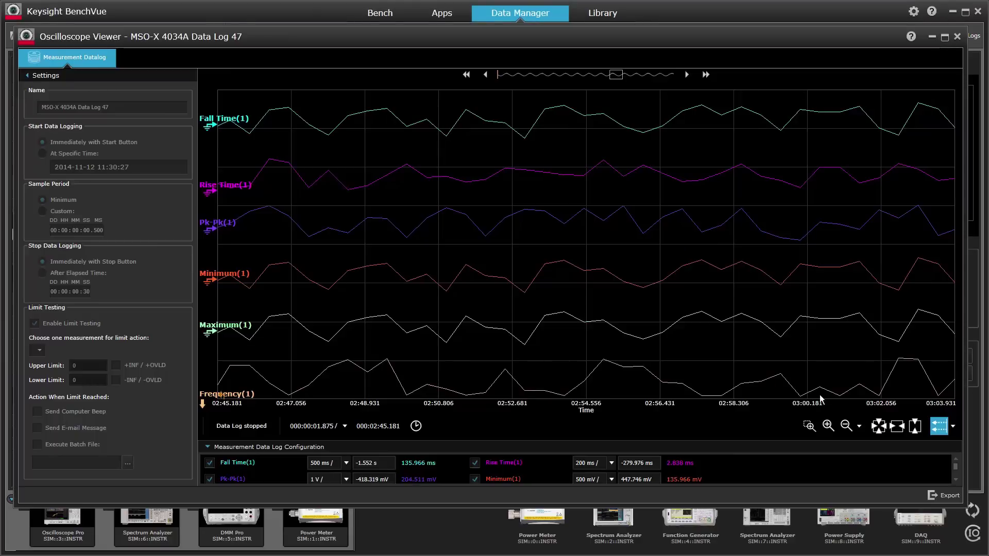
# - Export Data Log 47 to a Microsoft Excel spreadsheet
pyautogui.click(945, 496)
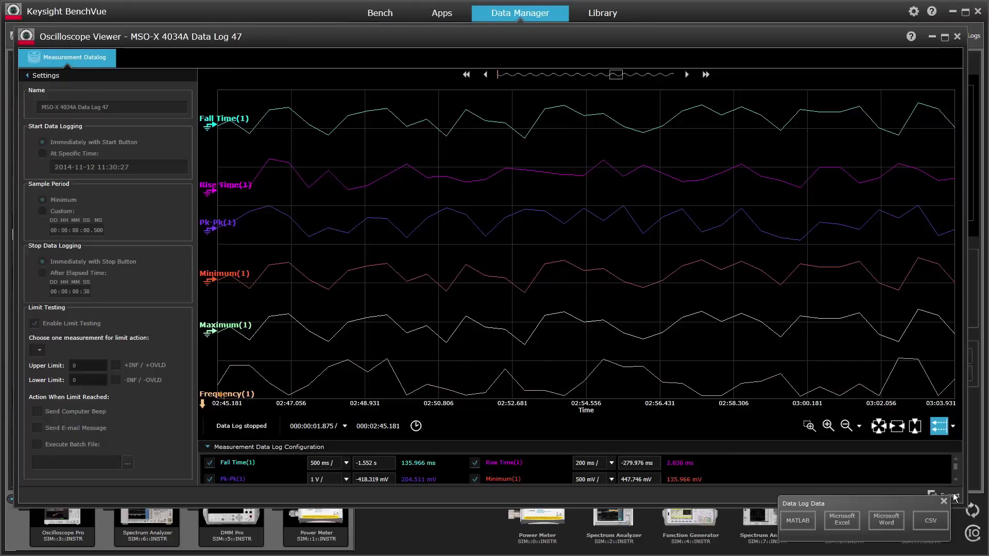
pyautogui.click(843, 523)
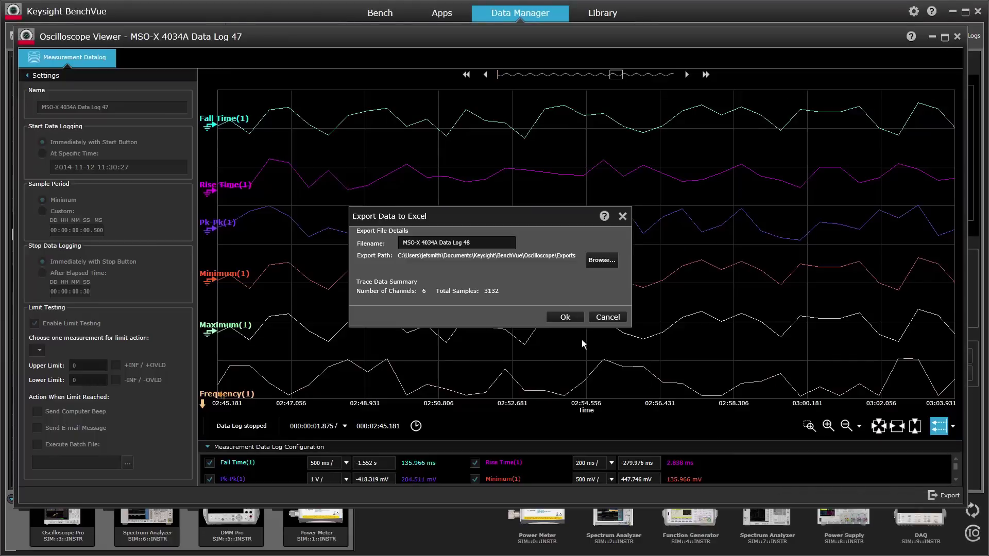
pyautogui.click(565, 316)
pyautogui.scroll(-5, 436, 319)
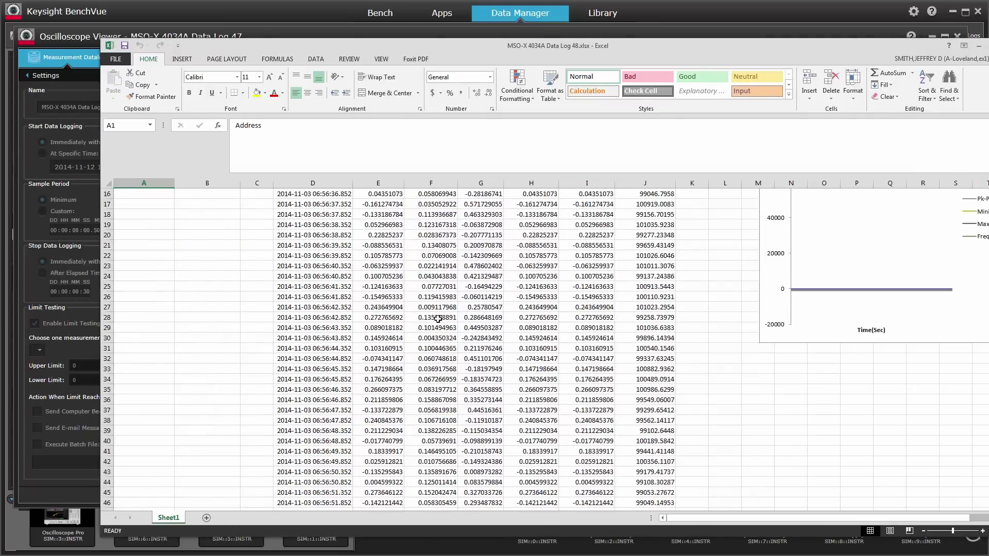
pyautogui.scroll(5, 436, 319)
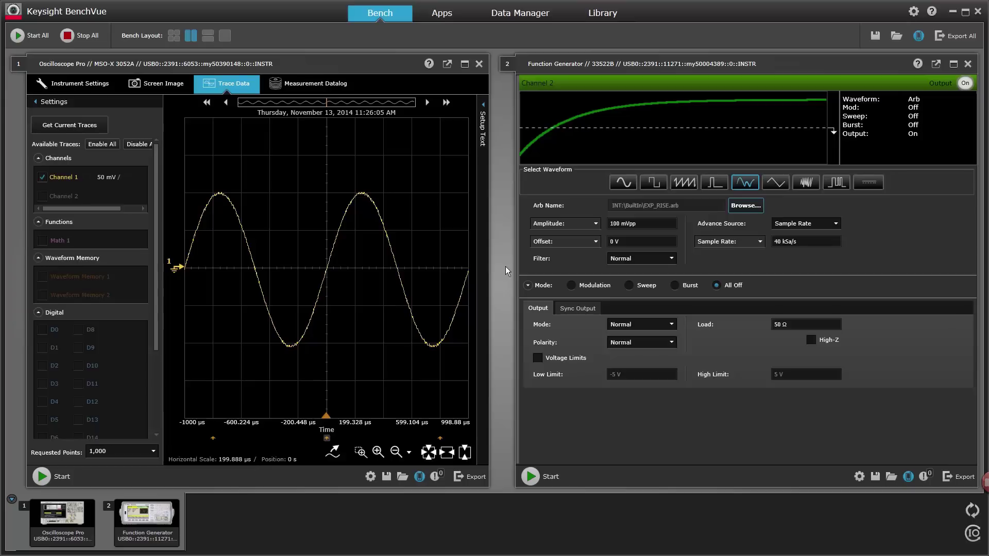
# - Drag the oscilloscope's Channel 1 sine trace onto the Function Generator panel
pyautogui.click(301, 341)
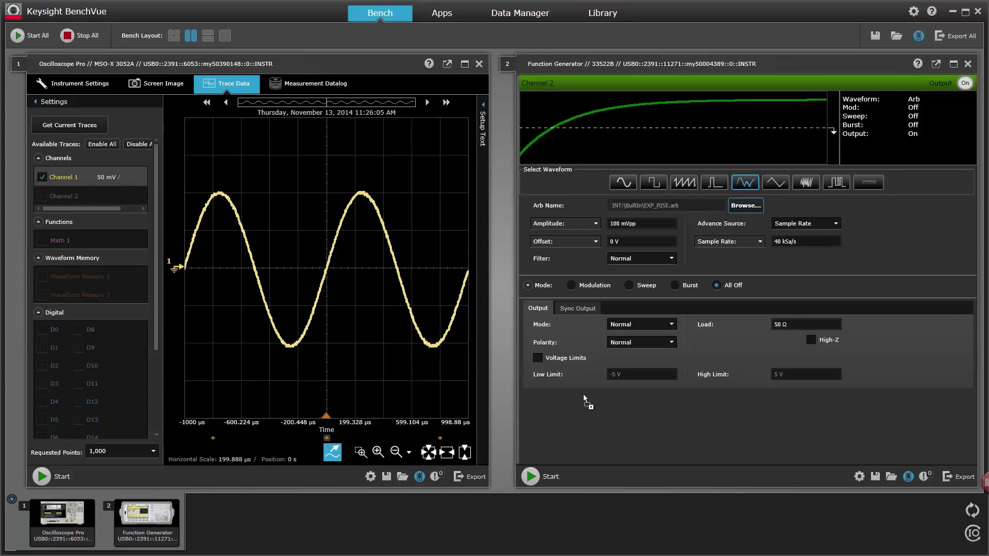
pyautogui.moveTo(583, 394); pyautogui.dragTo(622, 404)
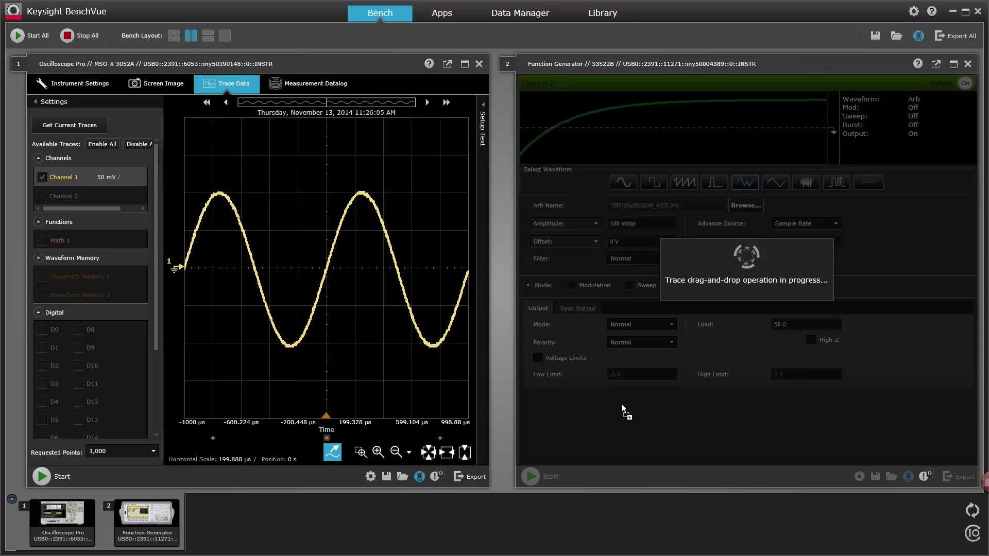